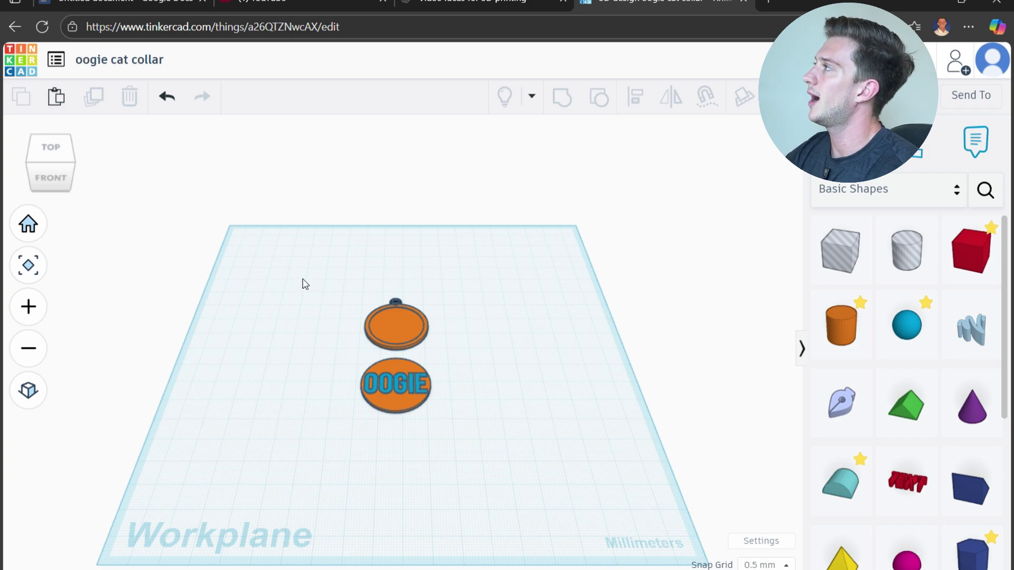
- Select both collar tag pieces in Tinkercad and download them together as an STL file
left_click_drag(310, 285, 478, 438)
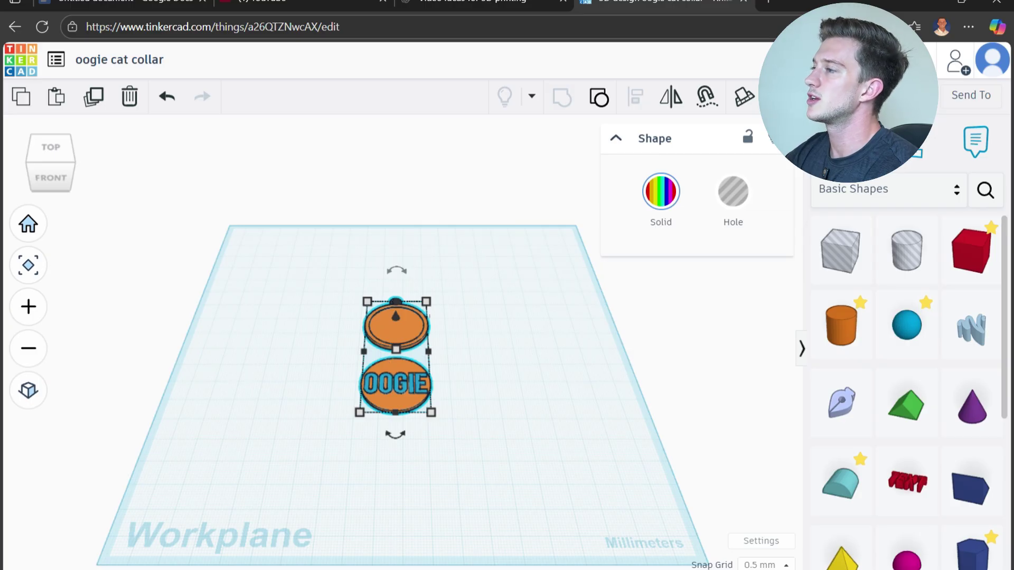
left_click(922, 95)
left_click(558, 373)
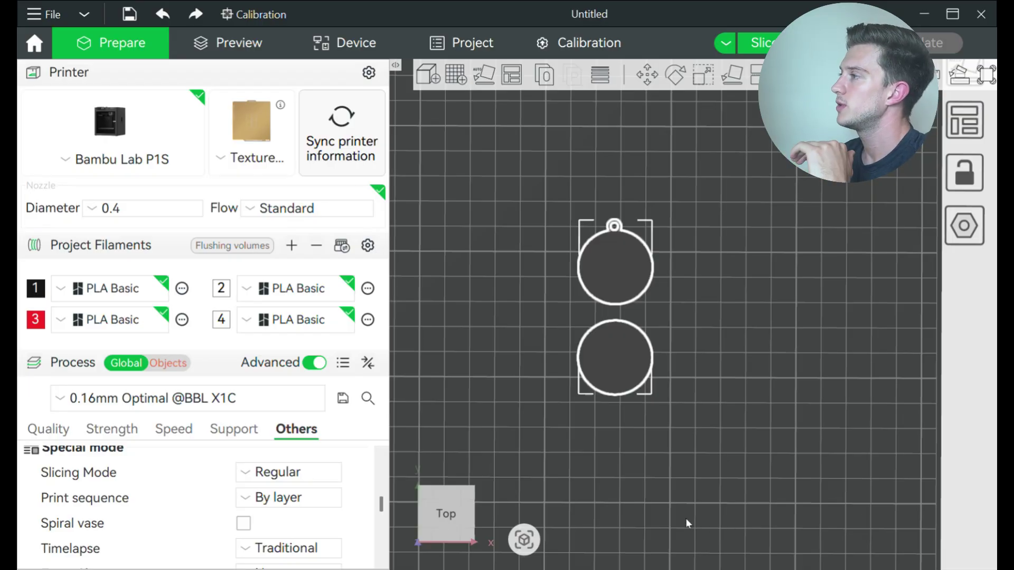
- Split the imported tag into the looped backing disc and the OOGIE disc, then select the OOGIE disc alone
scroll(665, 443, "up", 2)
left_click_drag(665, 442, 588, 372)
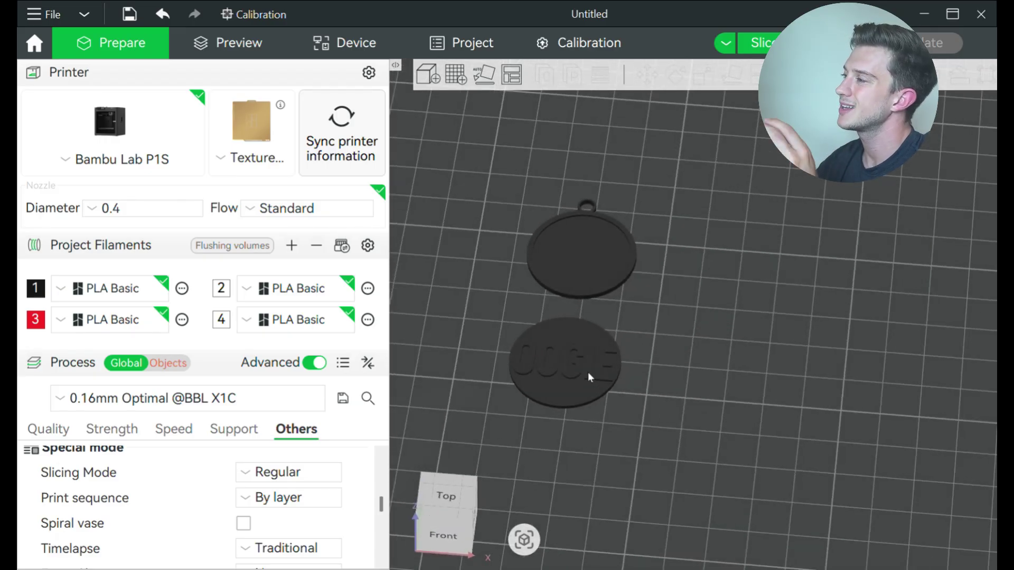
left_click(589, 375)
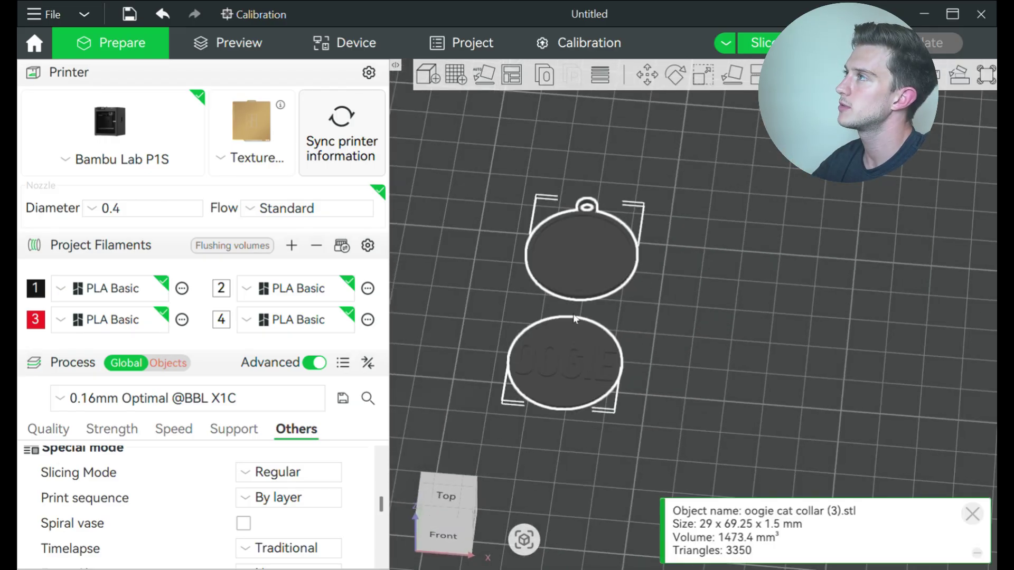
left_click(543, 76)
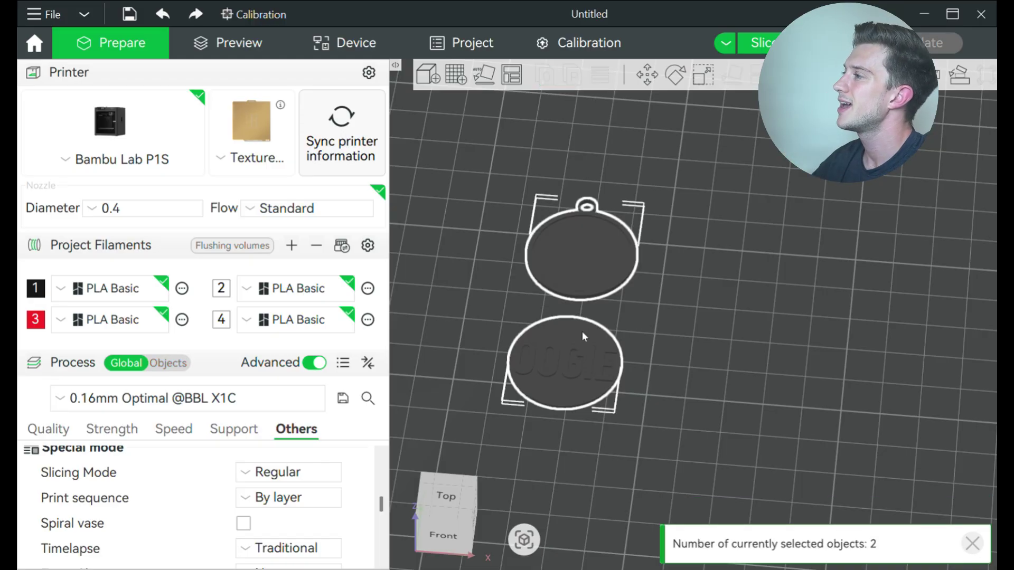
left_click(716, 356)
left_click(593, 373)
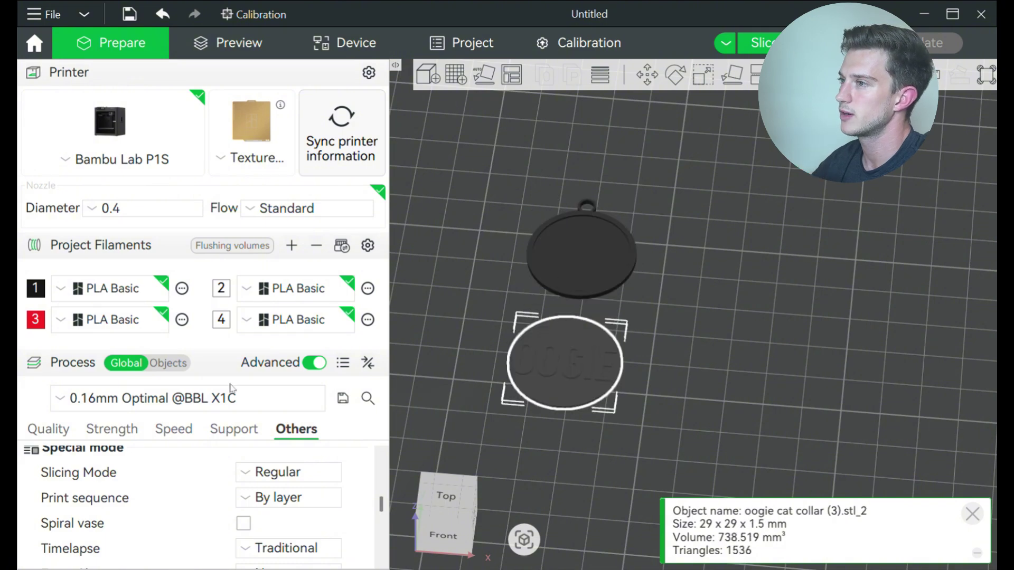
- Switch process settings from Global to Objects and enter Color Painting for the OOGIE disc
left_click(168, 363)
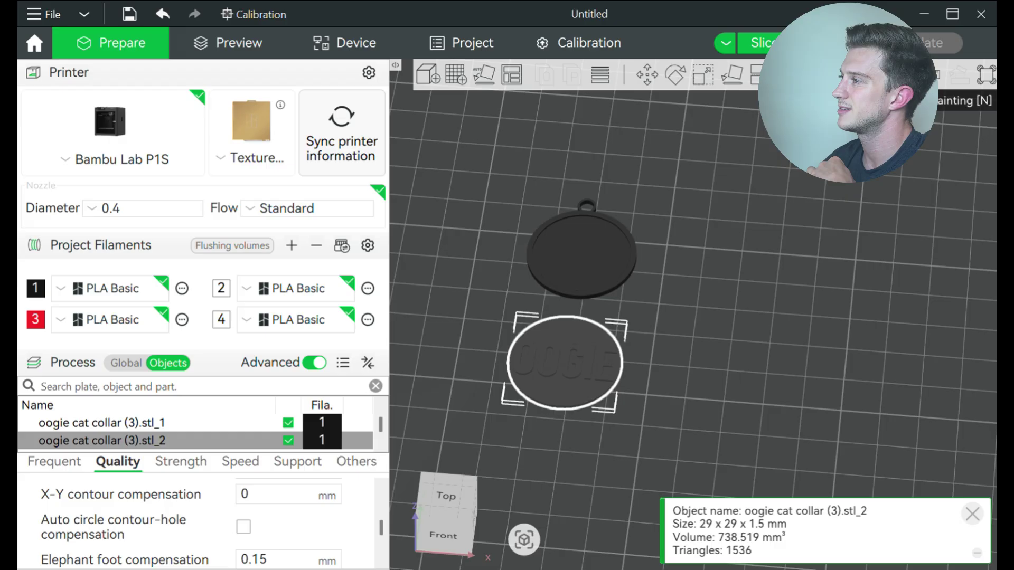
left_click(934, 74)
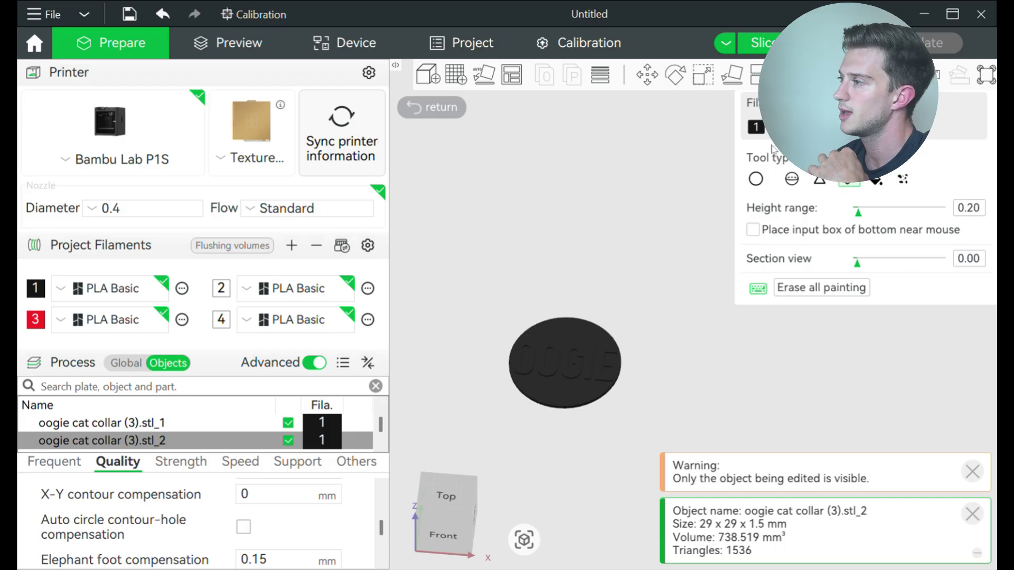
- Dismiss the visibility and object info notifications and view the disc's underside
scroll(607, 370, "up", 5)
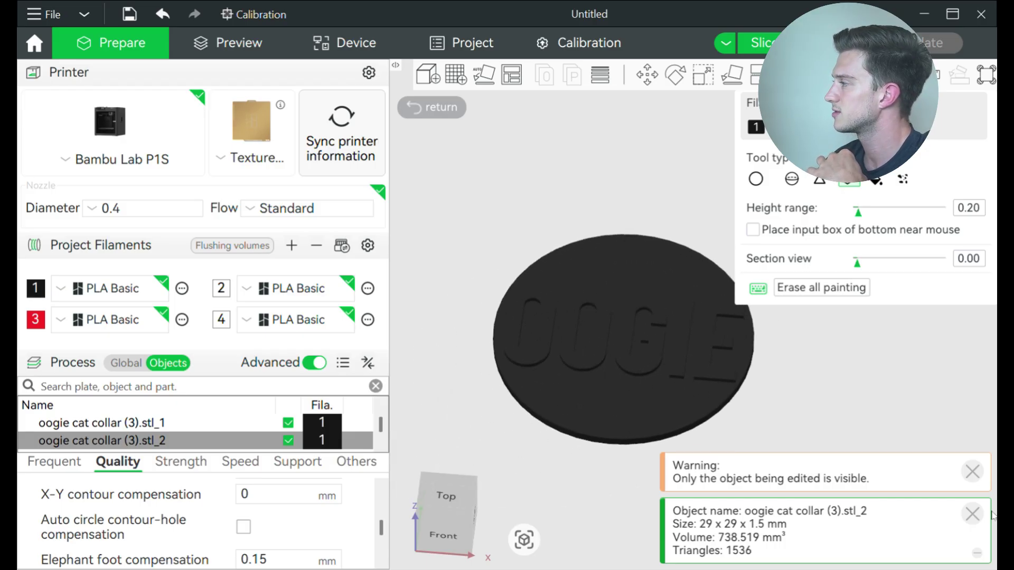
left_click(971, 471)
left_click(972, 514)
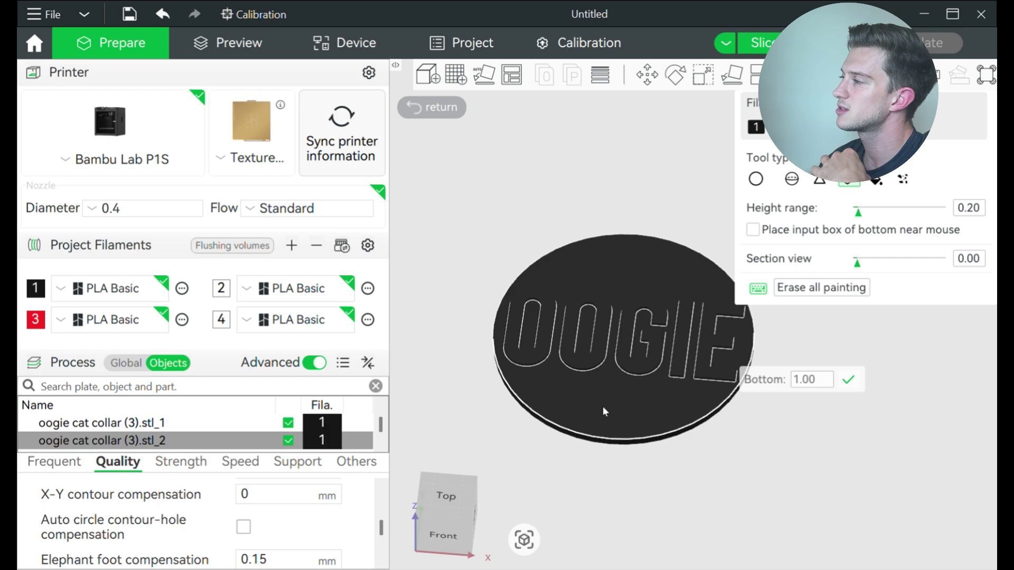
left_click_drag(618, 484, 632, 459)
scroll(625, 418, "up", 4)
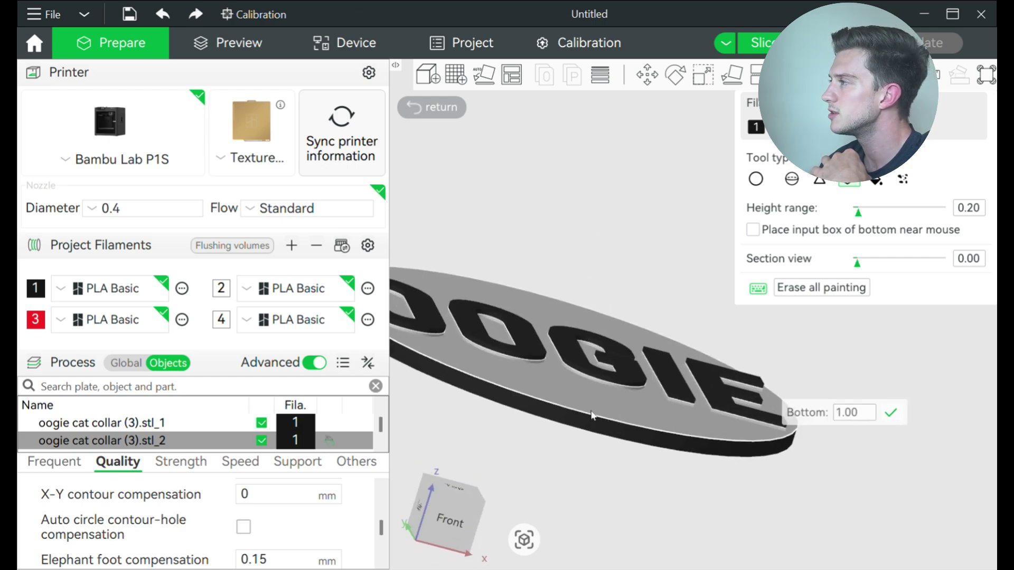
scroll(695, 340, "down", 2)
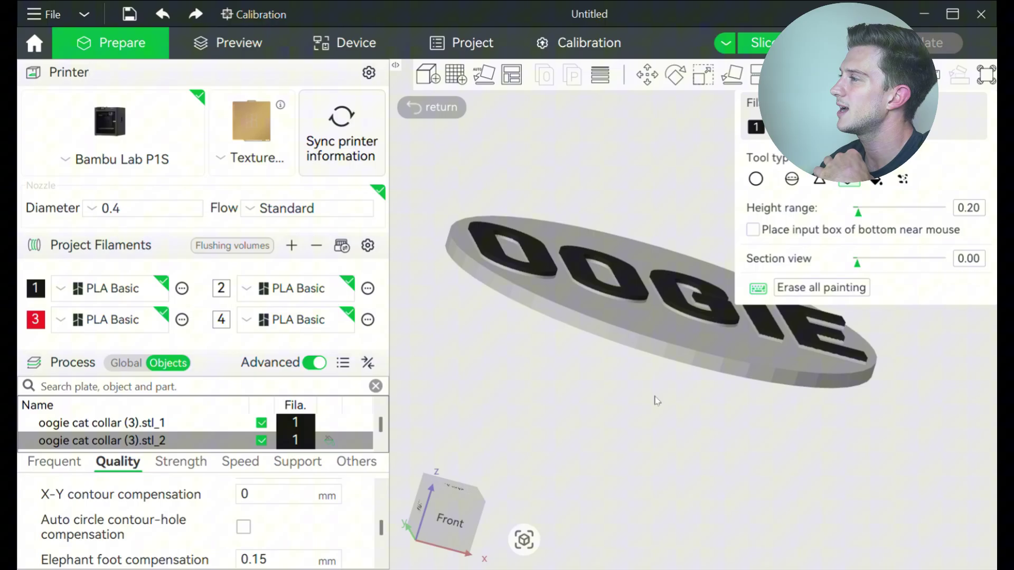
- Choose black filament 1 as the painting colour with the OOGIE disc in side view
left_click_drag(656, 401, 608, 436)
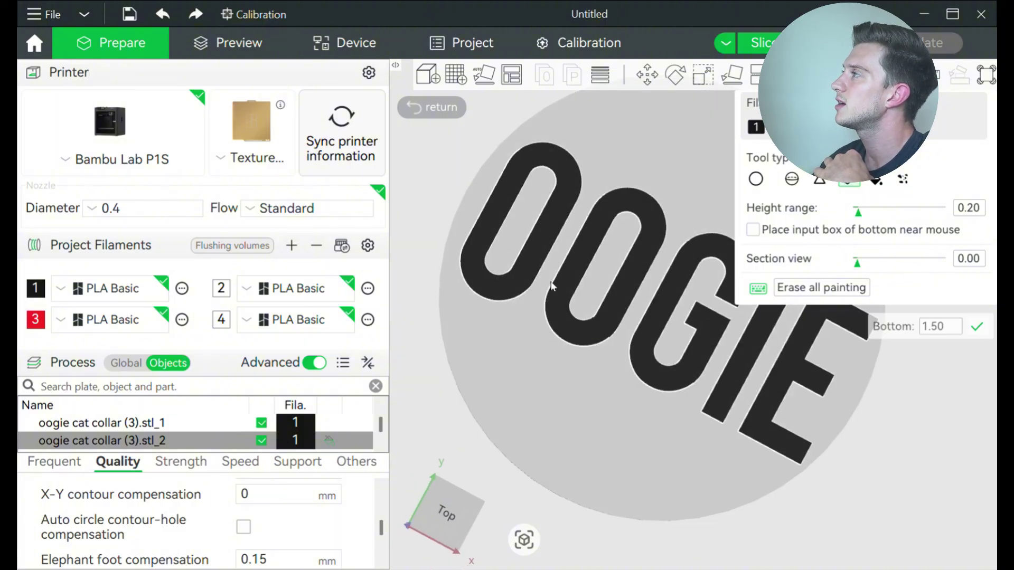
key("1")
scroll(554, 338, "up", 5)
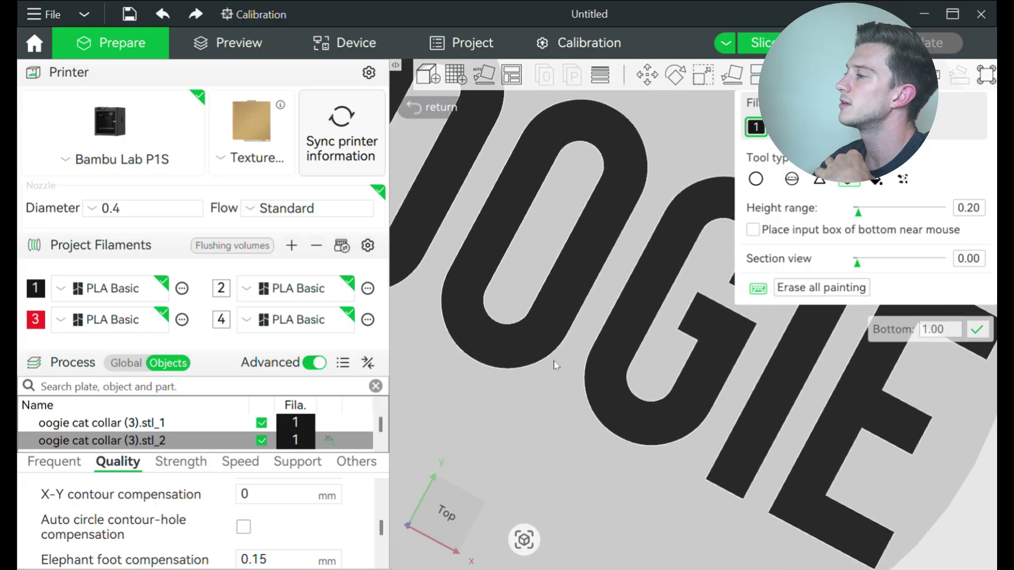
scroll(541, 412, "down", 5)
left_click_drag(398, 465, 459, 468)
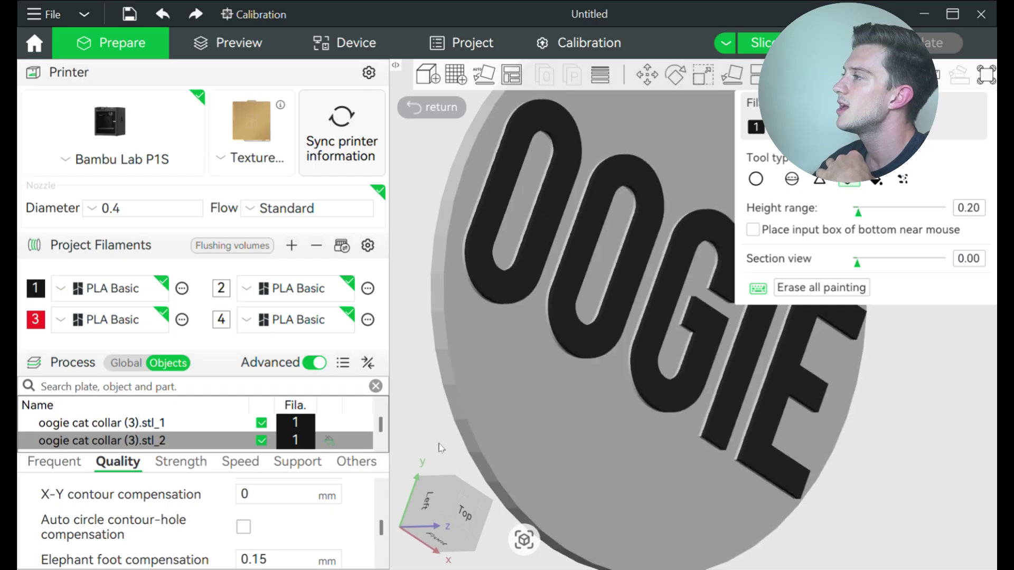
- Select filament 1 and begin painting the tops of the OOGIE letters from a top-down view
left_click_drag(441, 448, 559, 354)
scroll(588, 336, "up", 5)
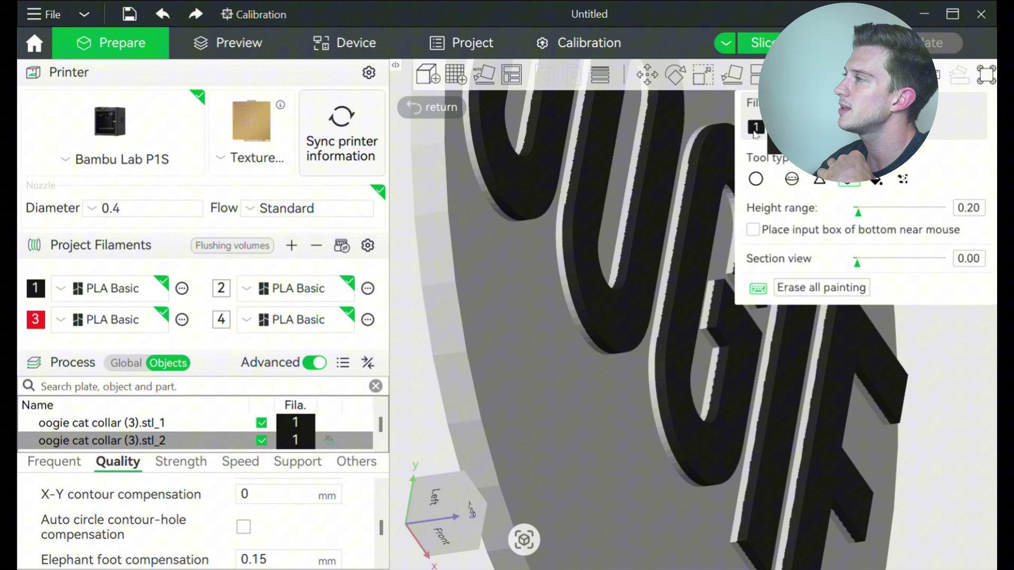
left_click(755, 127)
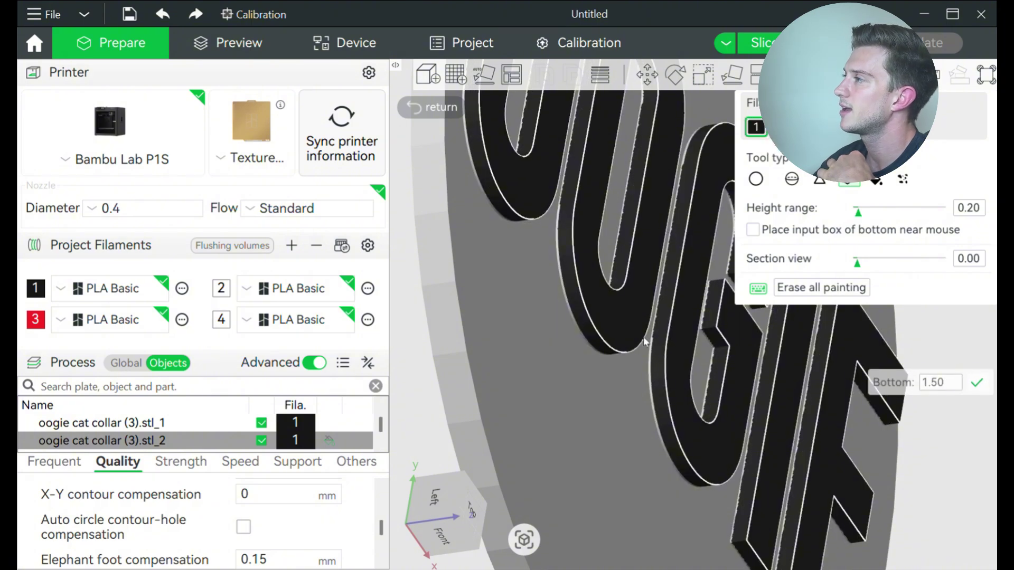
scroll(634, 364, "down", 3)
left_click_drag(632, 369, 676, 353)
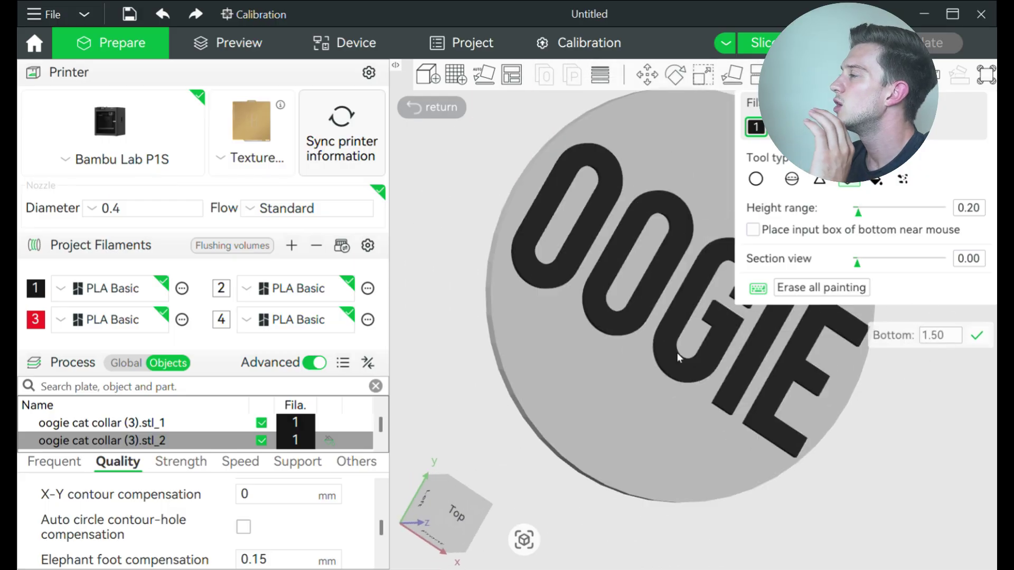
scroll(676, 352, "down", 3)
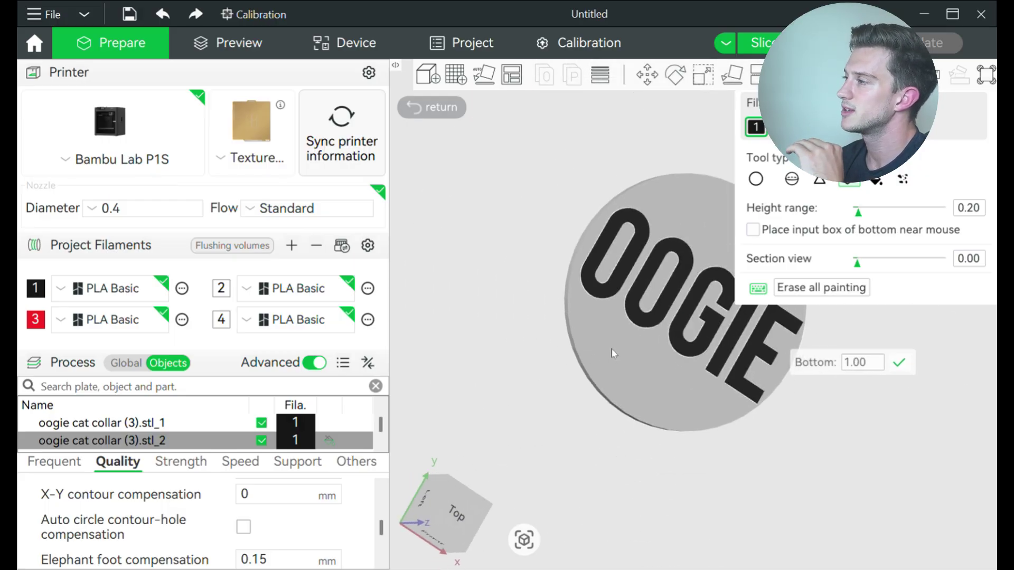
left_click_drag(547, 380, 633, 310)
scroll(632, 310, "up", 5)
scroll(670, 338, "down", 3)
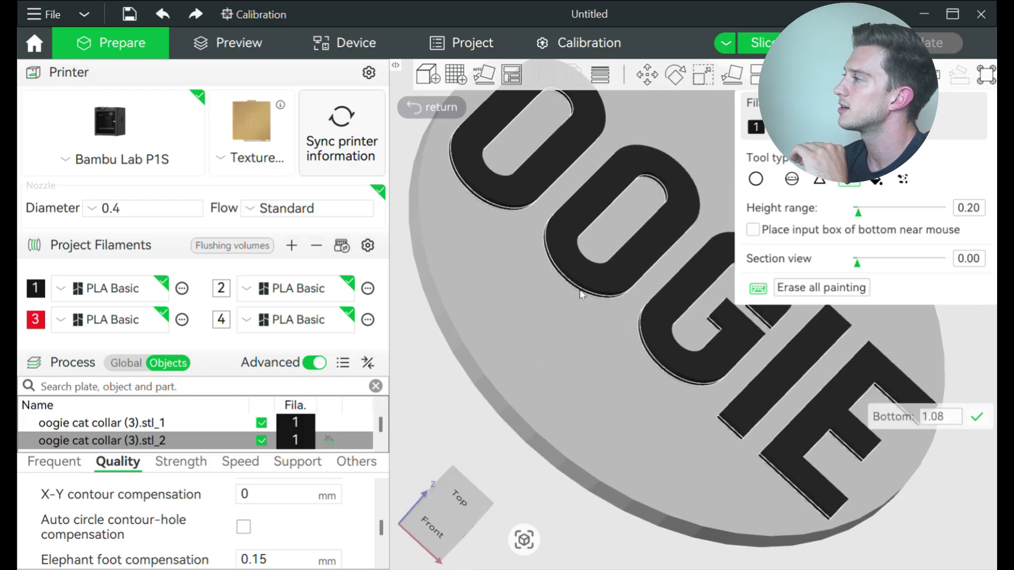
left_click(670, 341)
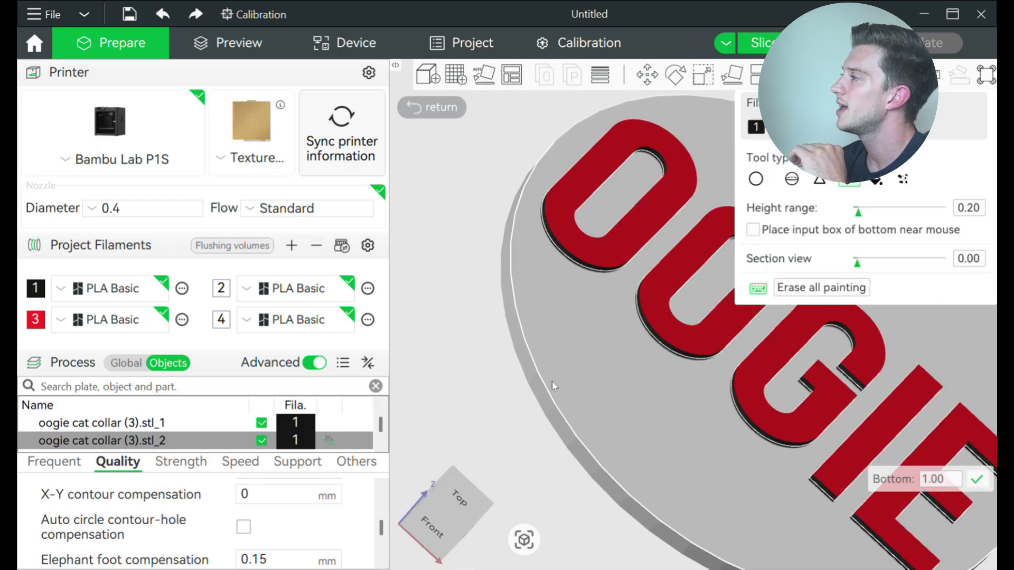
- Reselect black filament 1 and paint the OOGIE letters black
left_click_drag(552, 381, 704, 351)
scroll(703, 351, "up", 4)
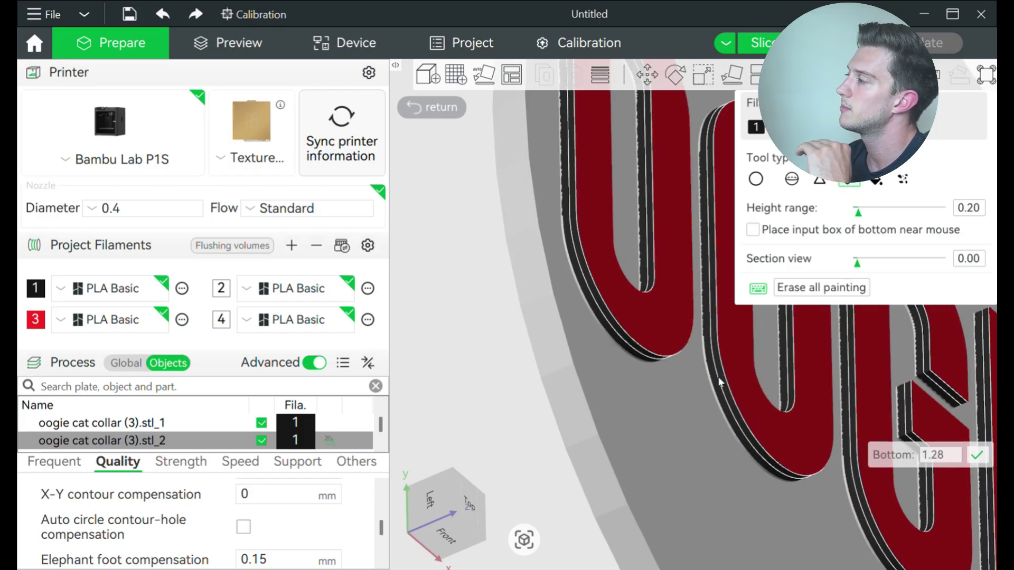
scroll(724, 389, "down", 5)
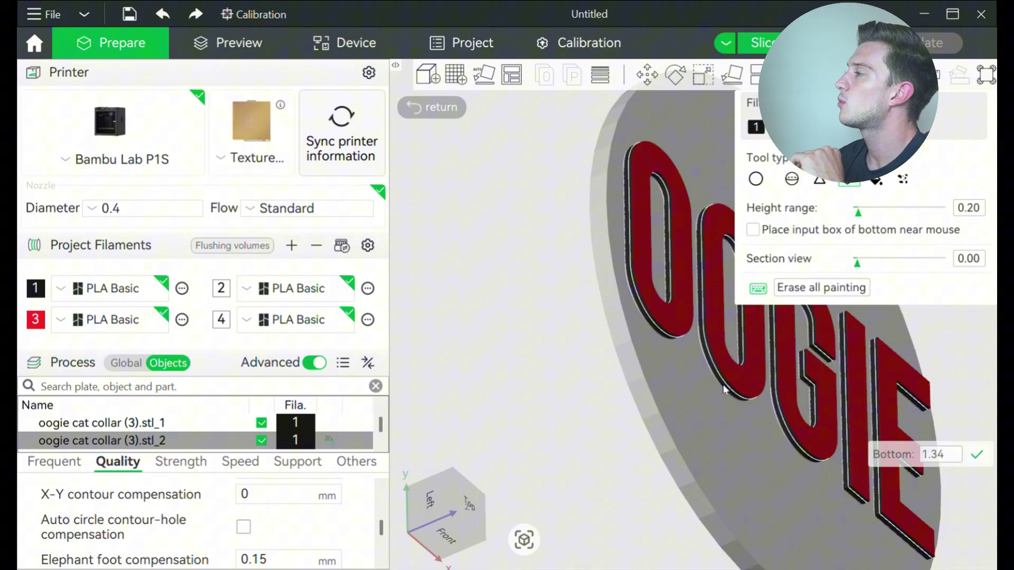
left_click_drag(610, 366, 586, 389)
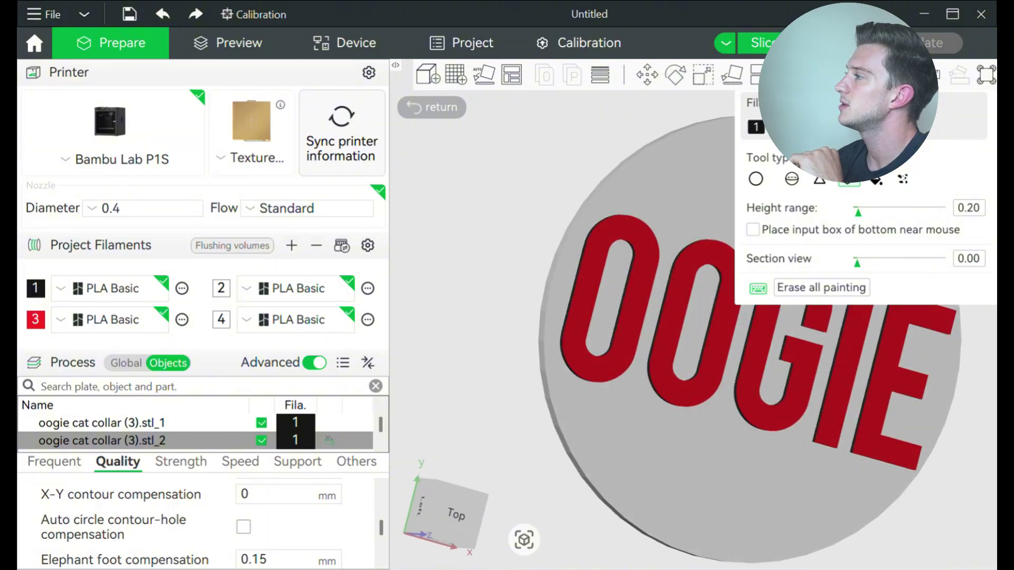
left_click(755, 127)
left_click(668, 349)
scroll(750, 401, "down", 3)
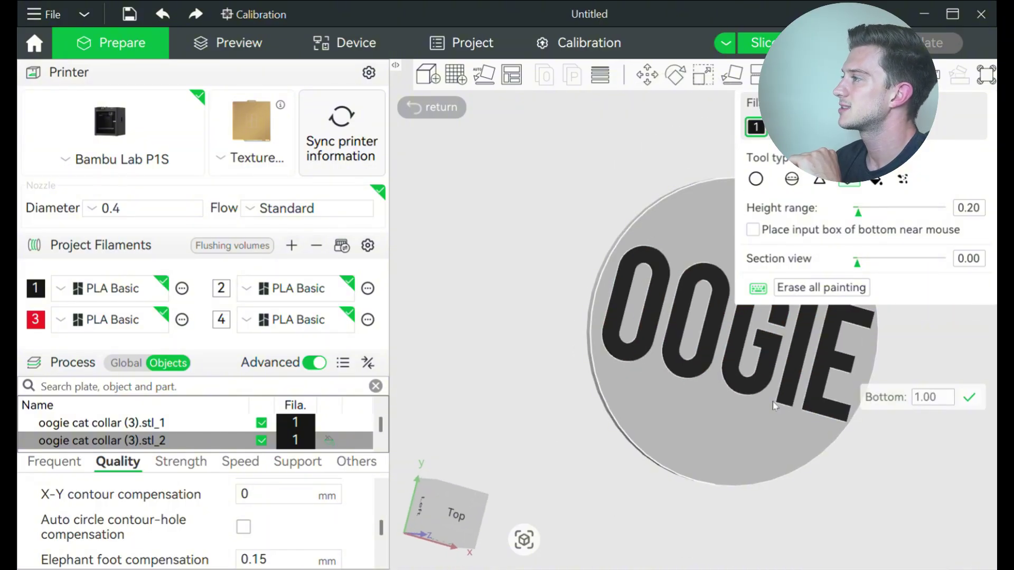
middle_click_drag(700, 400, 623, 406)
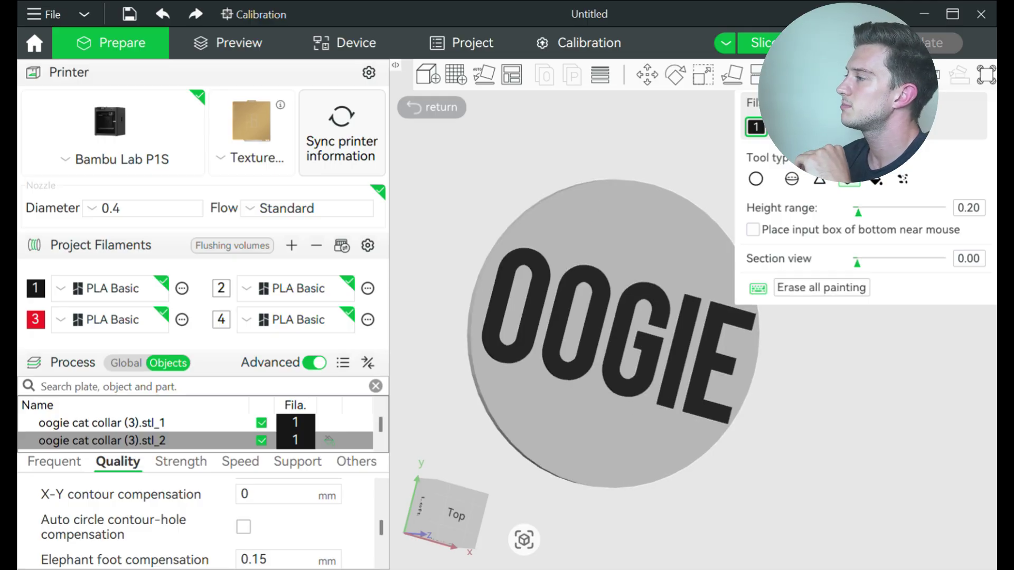
- Exit colour painting and bring the whole plate back into view
key("Escape")
scroll(804, 325, "down", 3)
mouse_move(804, 325)
left_mouse_down()
mouse_move(828, 359)
mouse_move(713, 417)
mouse_move(730, 422)
left_mouse_up()
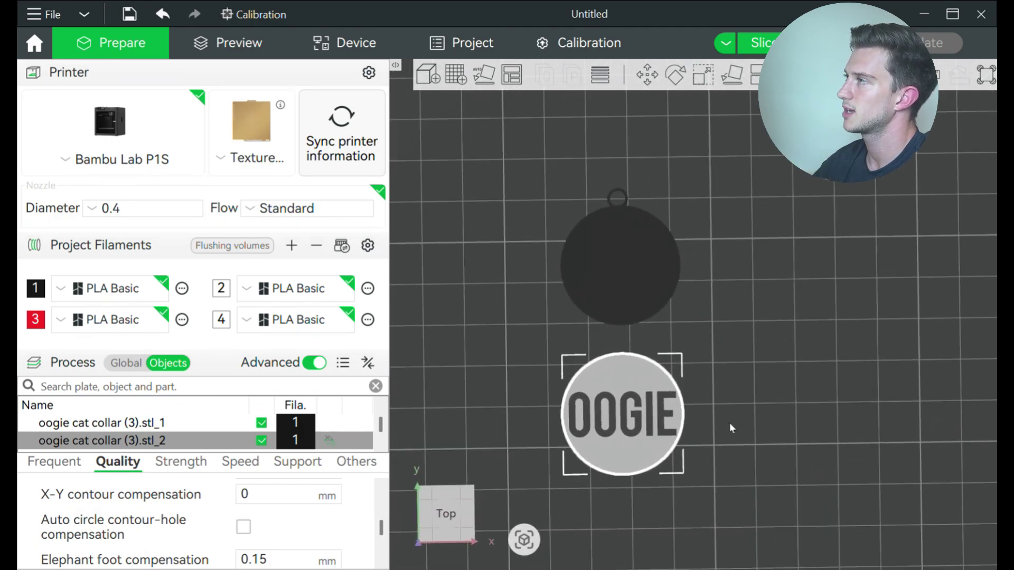
- Slice plate 1 (22m29s, 5.23 g, 6 filament changes) and go back to Prepare
left_click(760, 43)
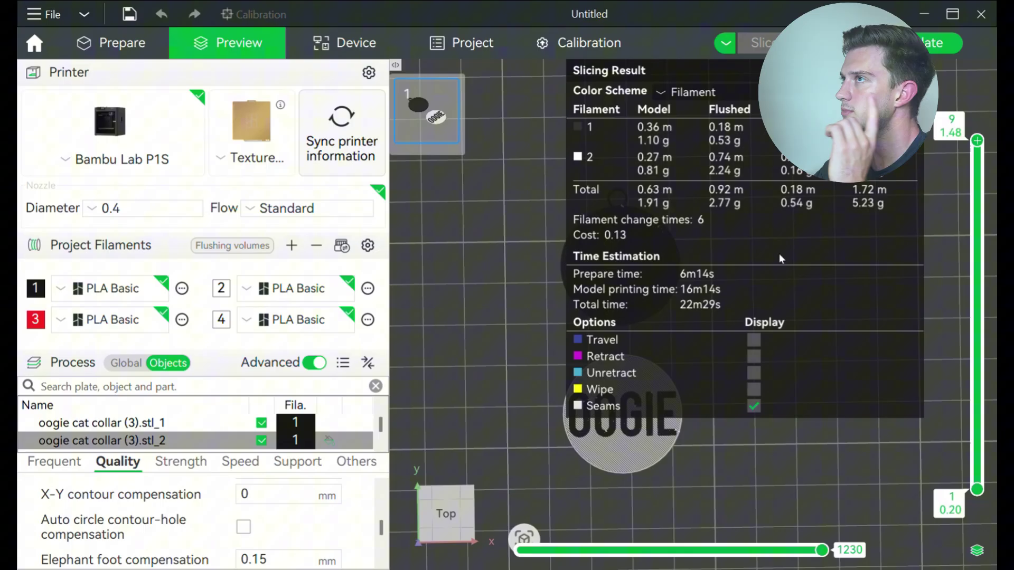
left_click(140, 47)
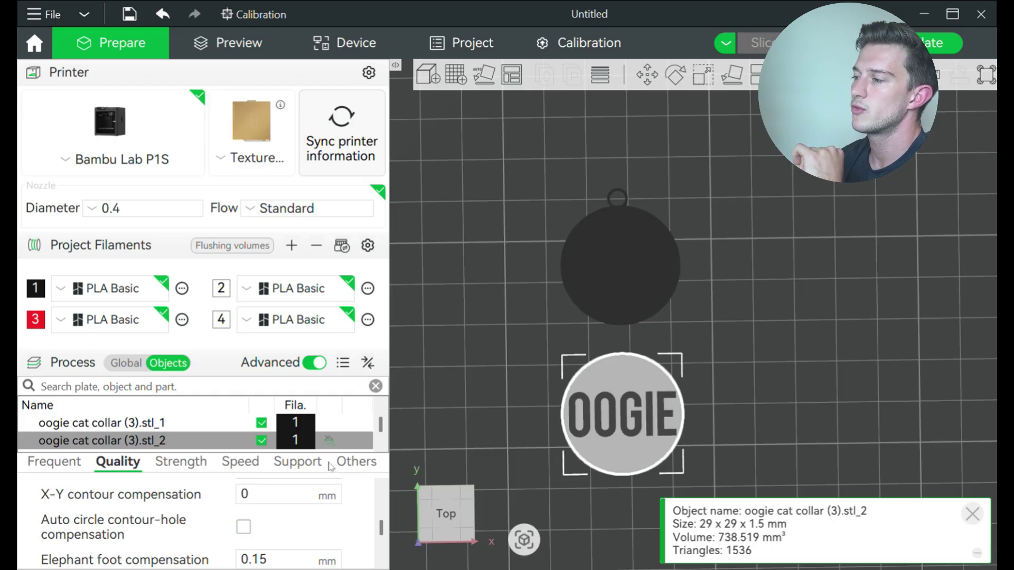
- Look through the remaining per-object process settings
left_click(351, 464)
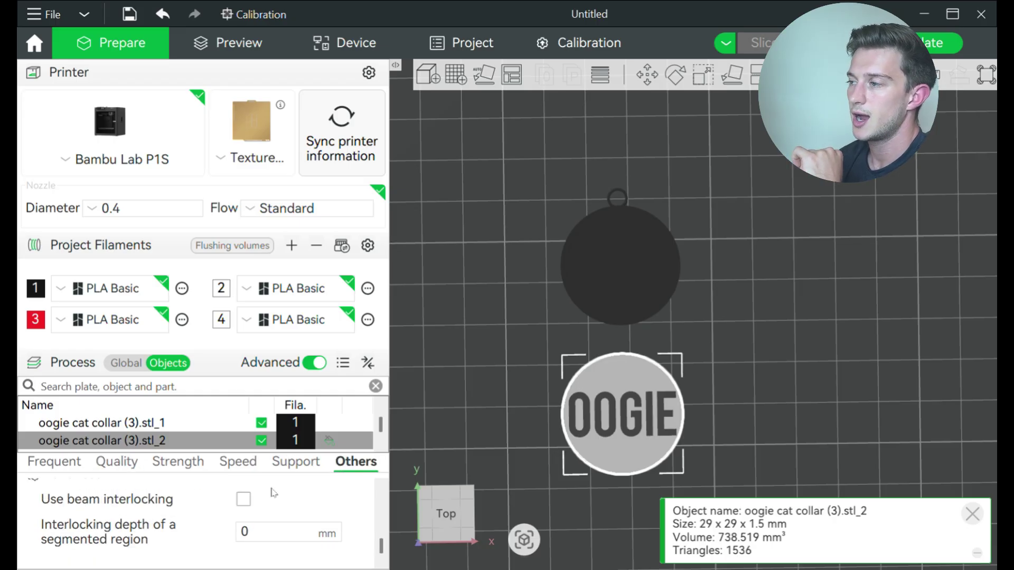
scroll(239, 514, "up", 5)
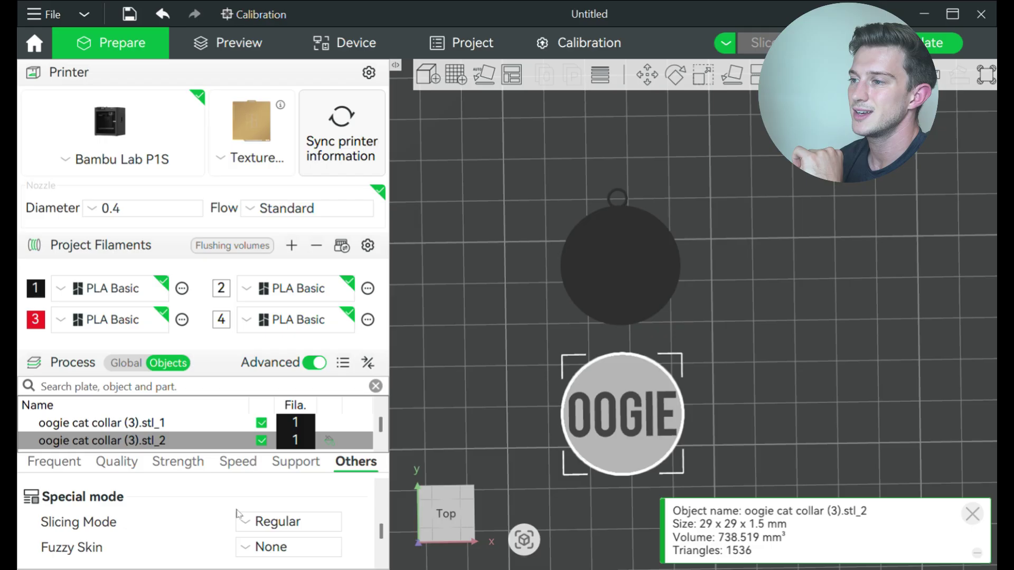
scroll(221, 529, "up", 4)
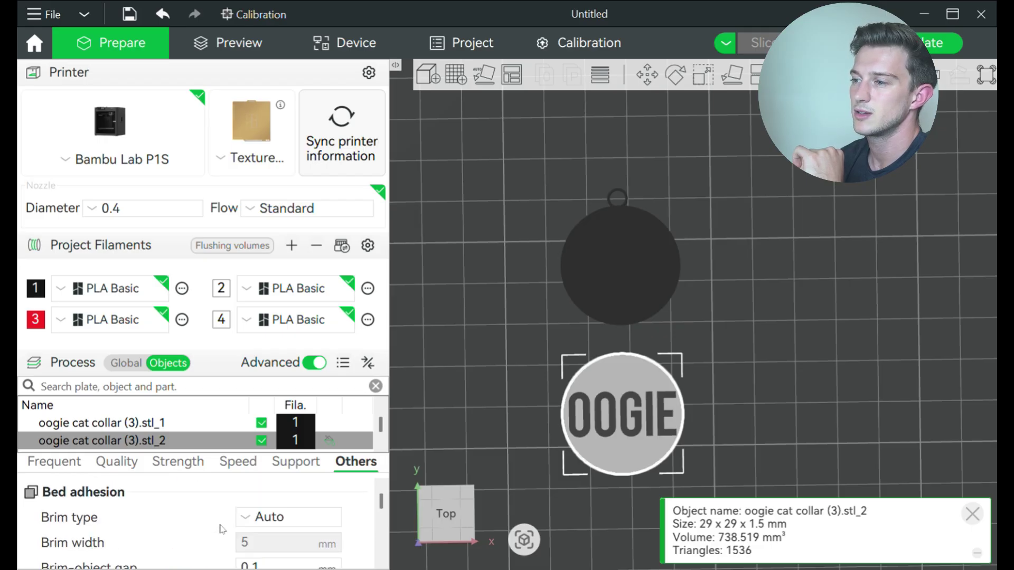
scroll(220, 529, "down", 8)
scroll(221, 529, "up", 4)
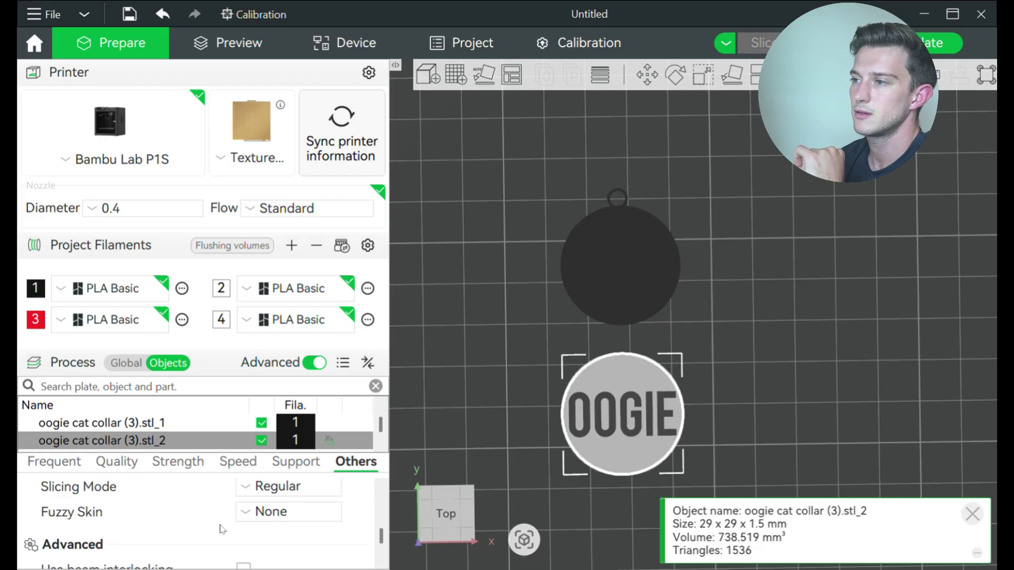
- Set the global Print sequence to By object, then return to per-object settings
left_click(130, 364)
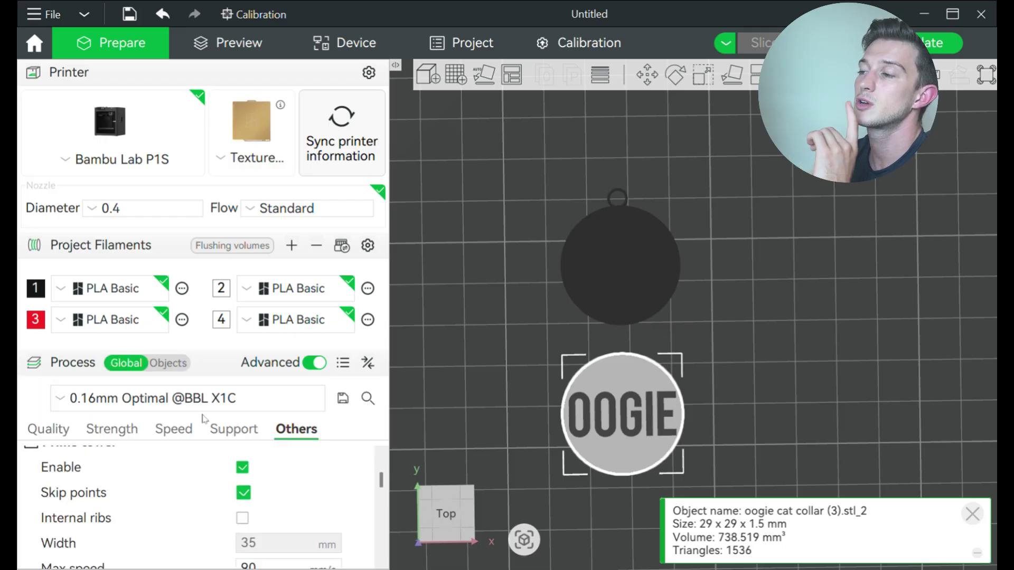
scroll(200, 528, "down", 2)
scroll(201, 528, "down", 5)
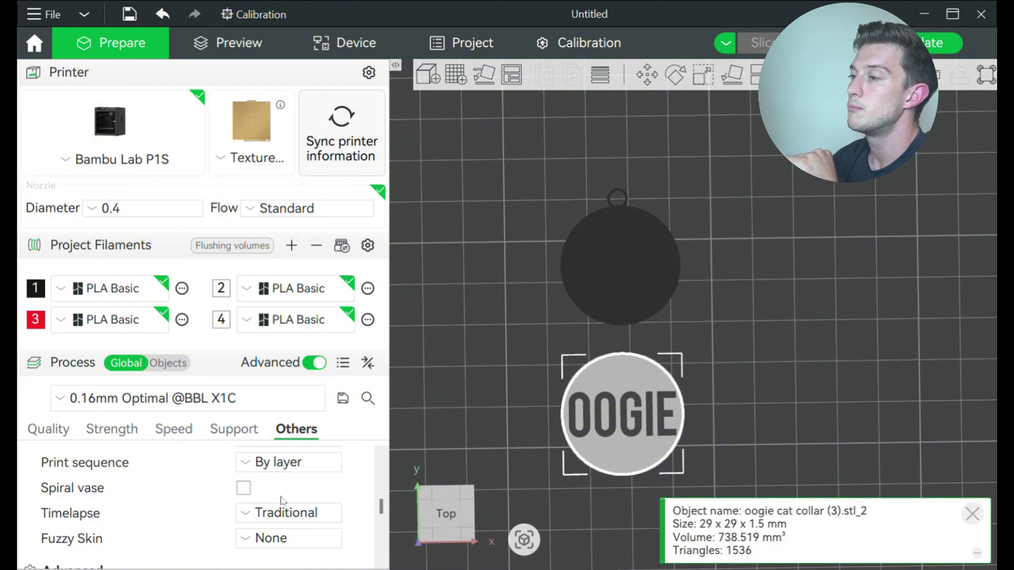
left_click(283, 512)
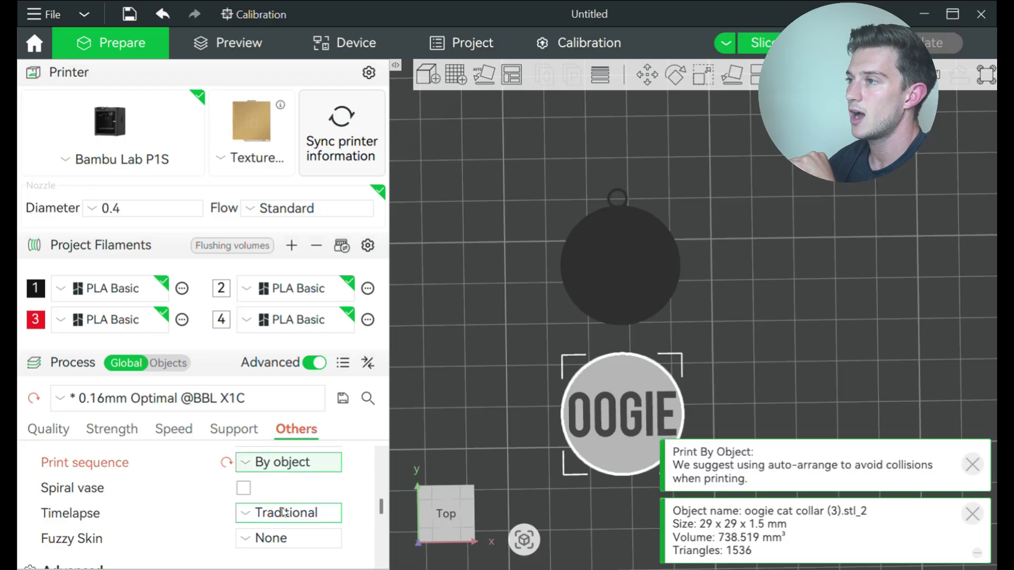
left_click(168, 363)
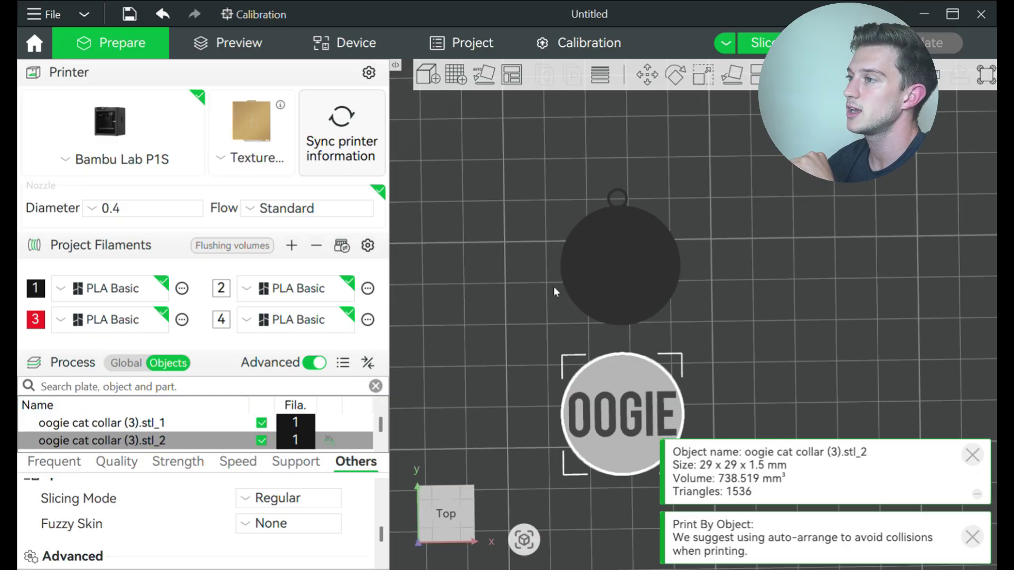
- Re-slice both tags with By object sequence: 13m47s, 2.84 g, 2 filament changes
left_click(606, 269)
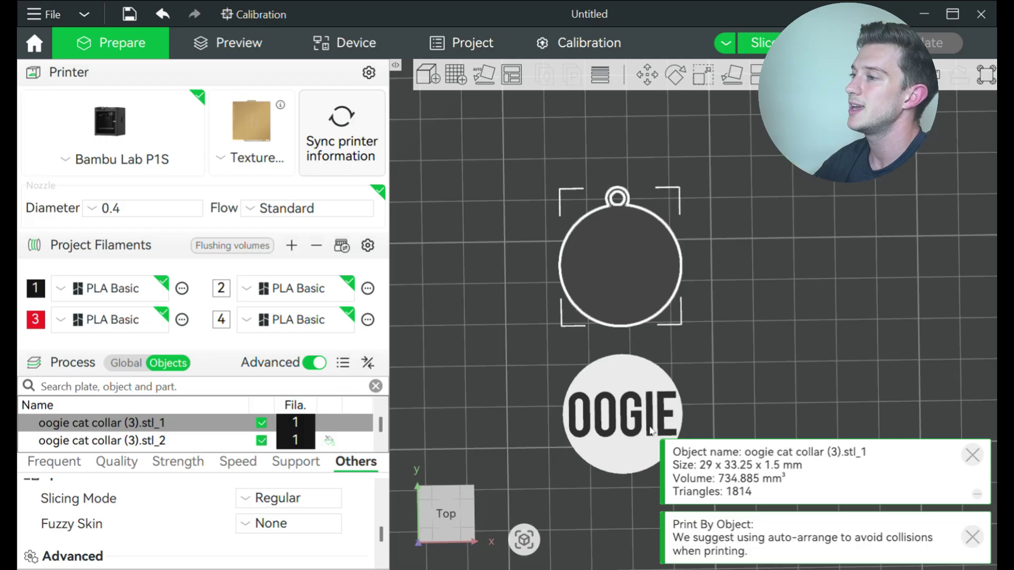
left_click(619, 429)
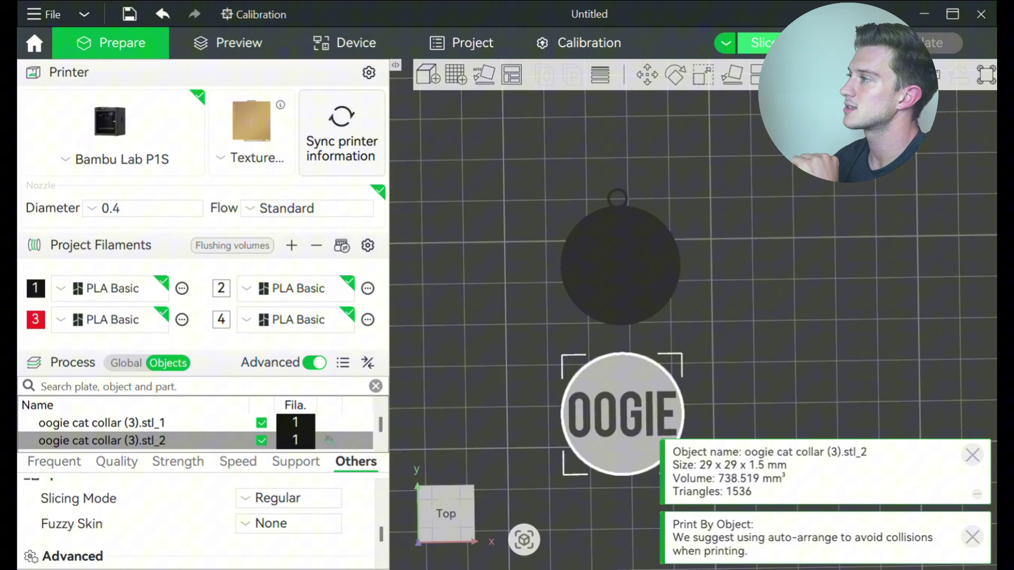
left_click(760, 42)
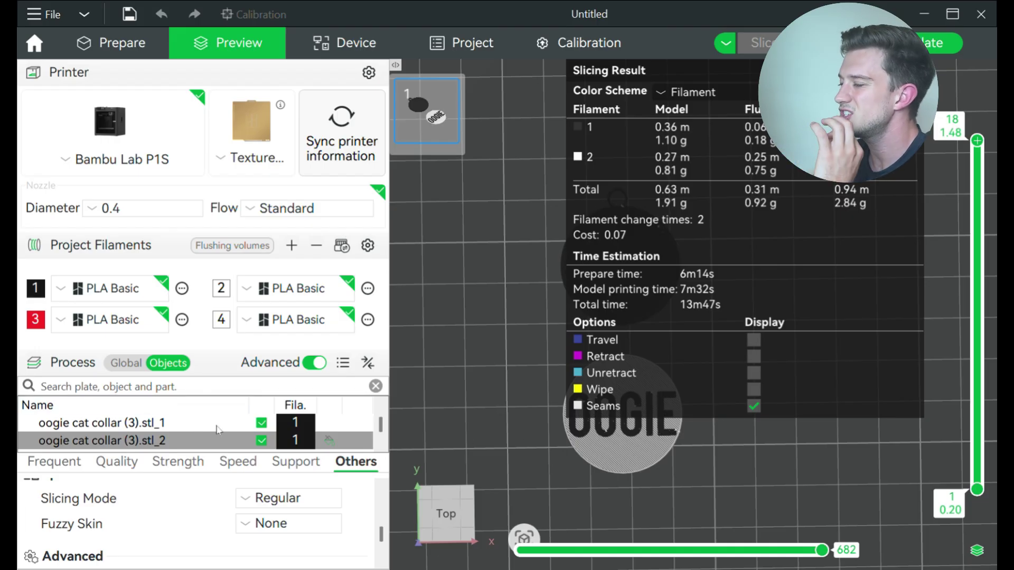
left_click(119, 463)
- Set the collar tag stl_1 layer height to 0.20 mm
left_click(151, 427)
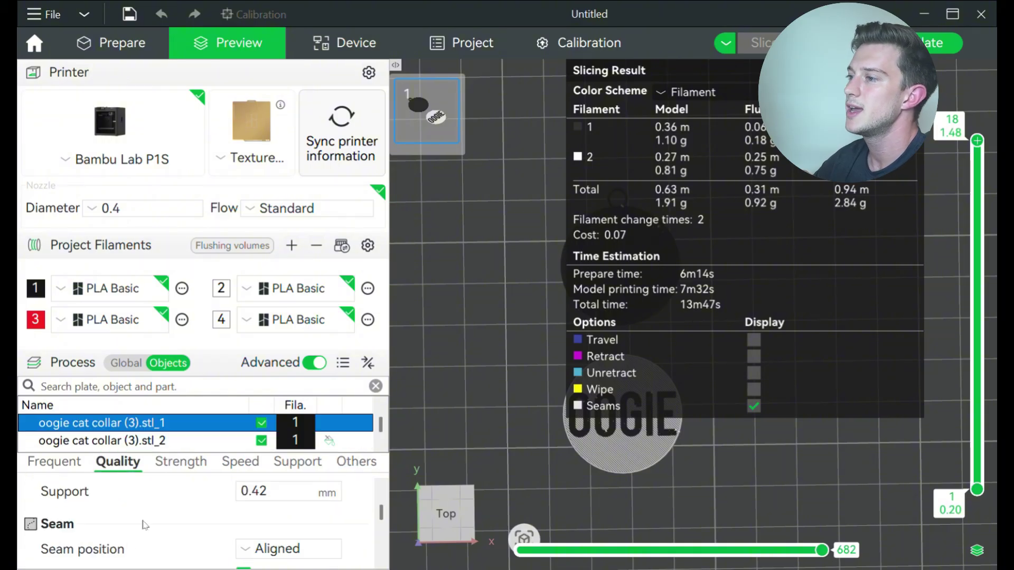
scroll(212, 536, "up", 5)
left_click(276, 522)
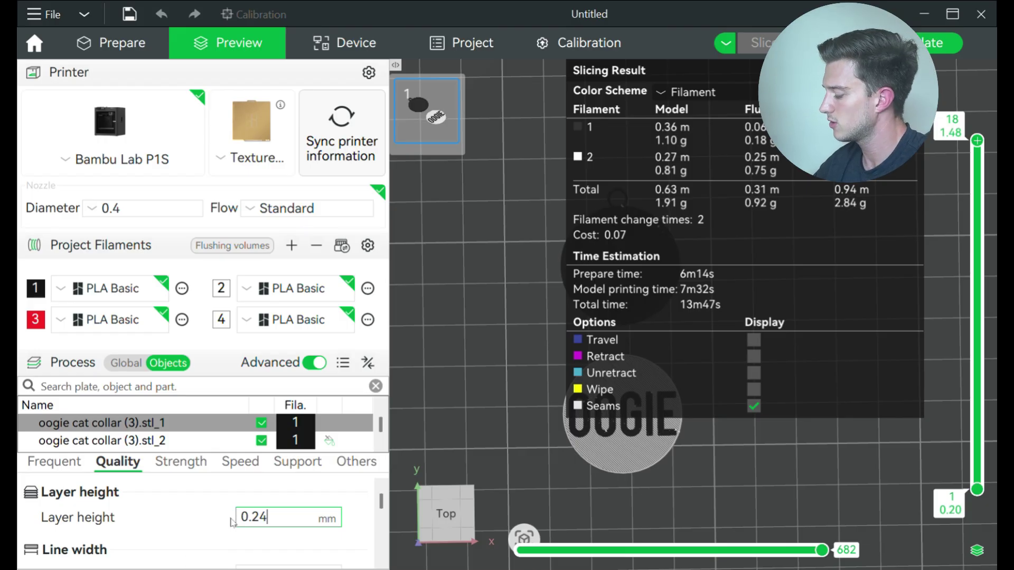
key("Return")
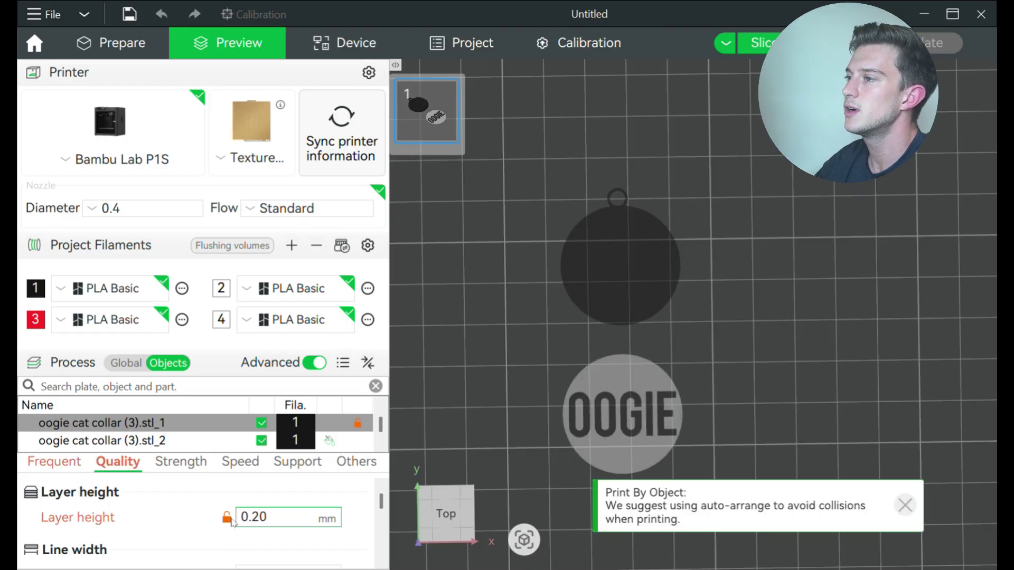
- Enable Topmost surface ironing on the OOGIE disc stl_2 (Rectilinear, 30 mm/s, 10% flow)
left_click(153, 441)
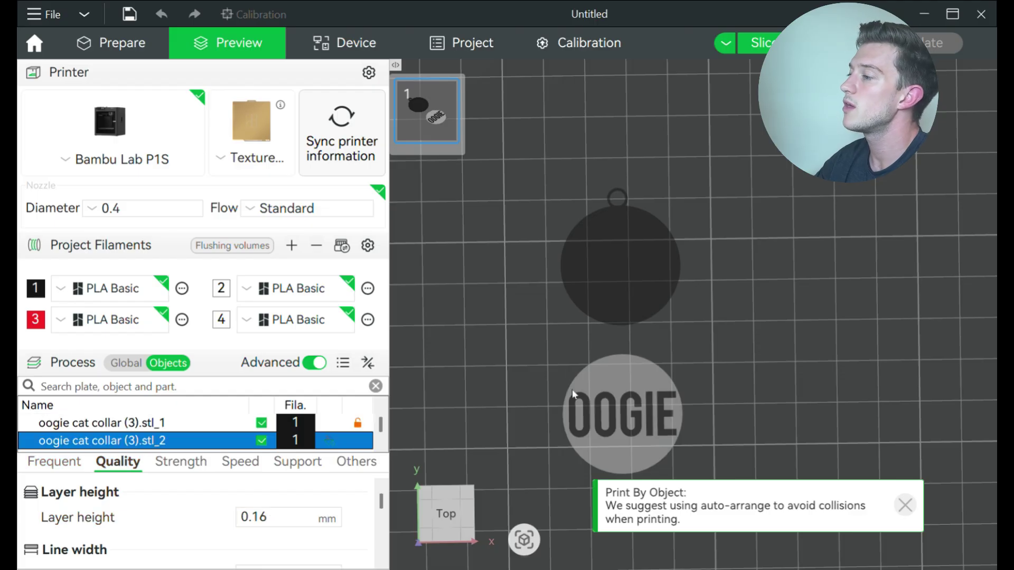
scroll(245, 540, "down", 2)
scroll(251, 531, "up", 2)
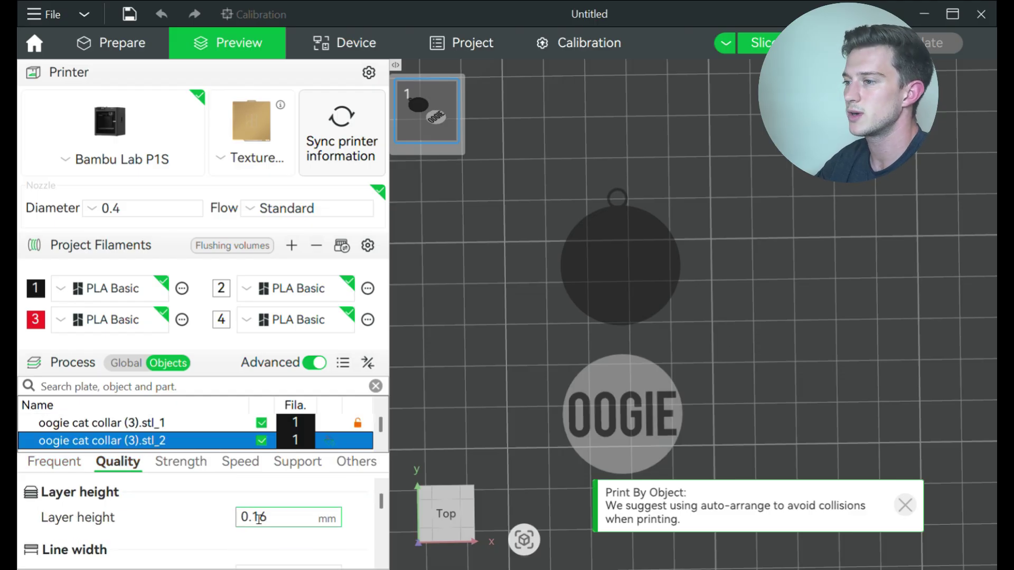
scroll(253, 509, "down", 10)
scroll(251, 511, "down", 3)
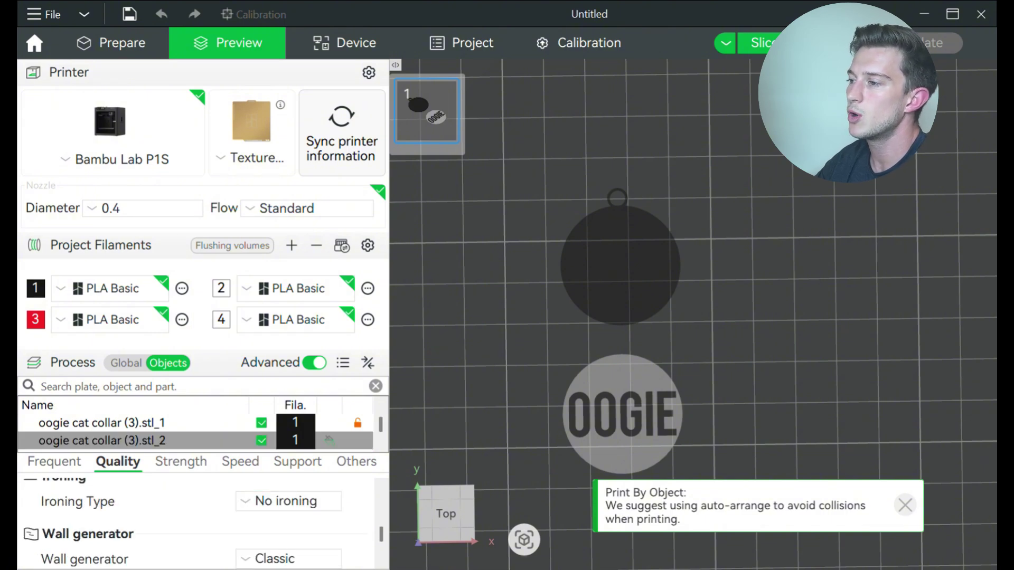
scroll(288, 501, "down", 2)
scroll(223, 543, "down", 1)
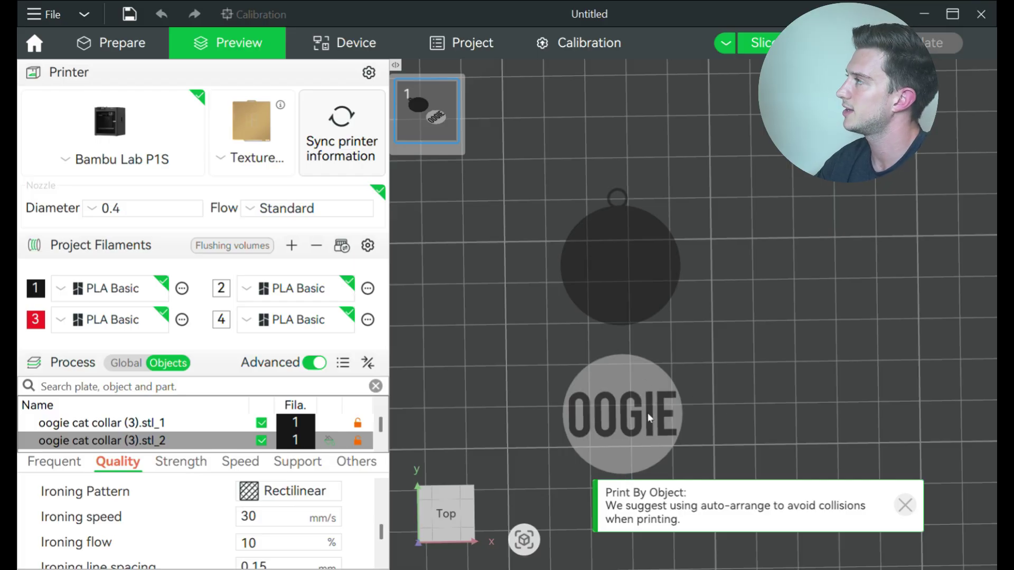
left_click(760, 43)
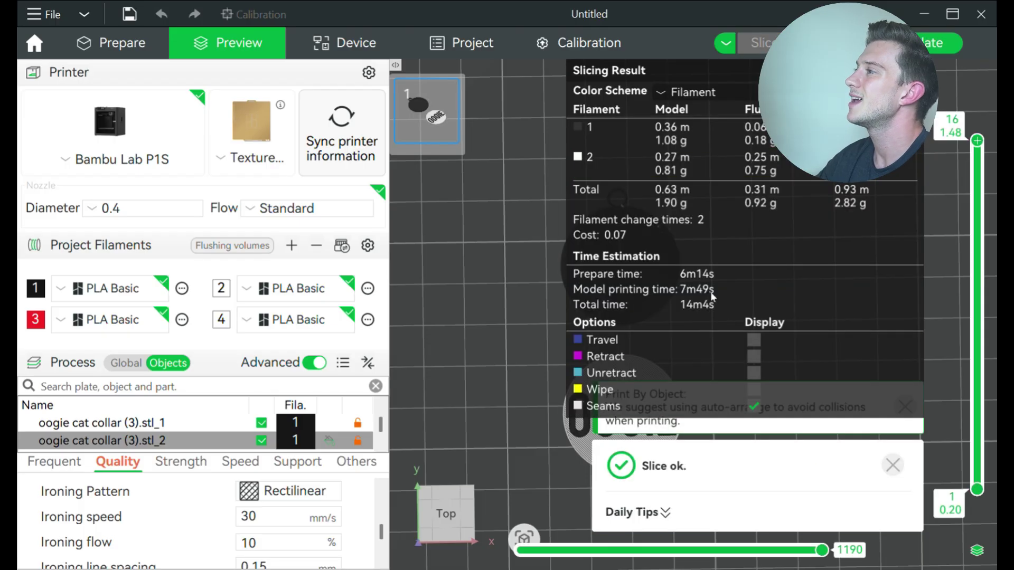